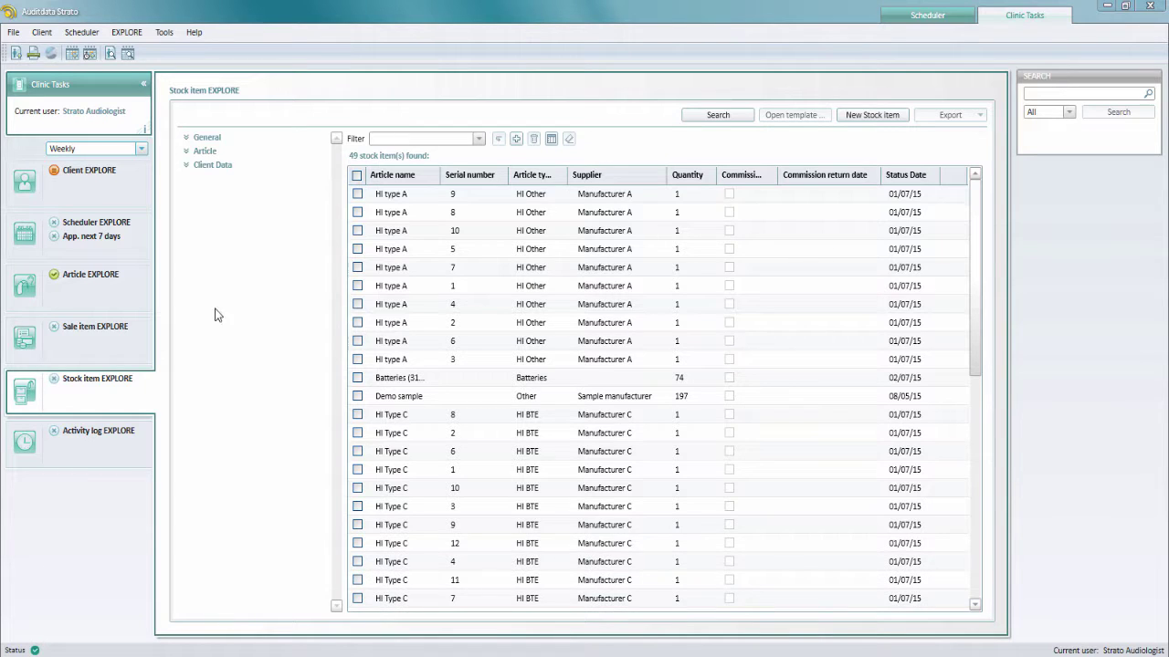
Open the female client's record from the full client list.
left_click(88, 171)
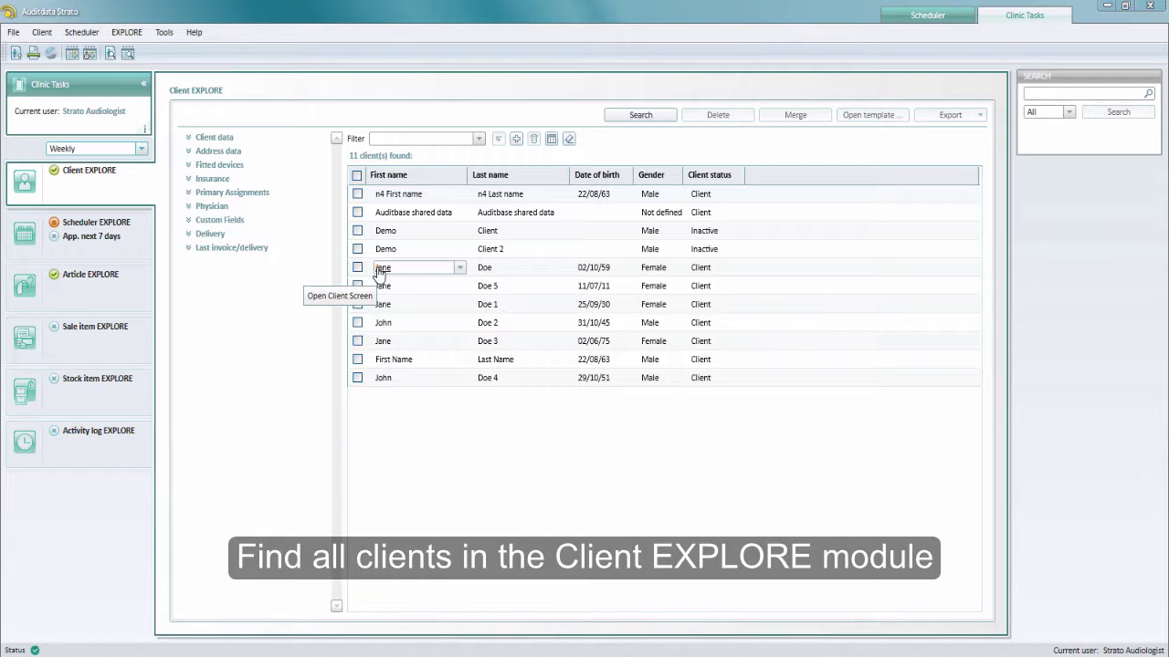
left_click(379, 270)
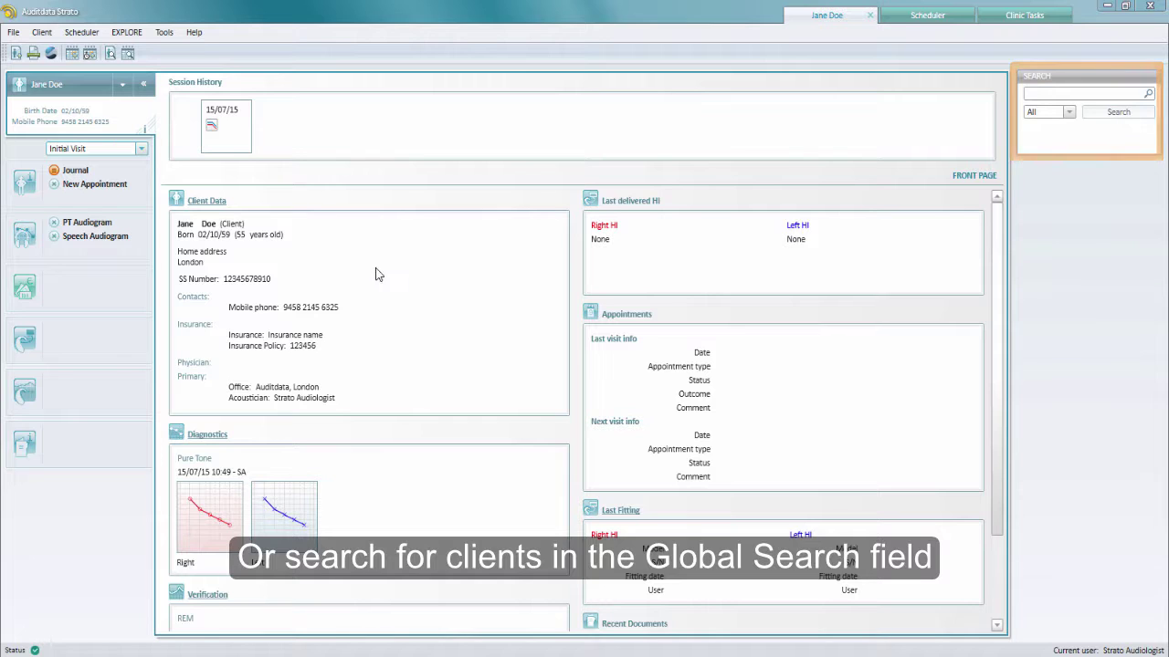
On the Sales page, add an HI Type F (123) article for both left and right ears.
left_click(103, 285)
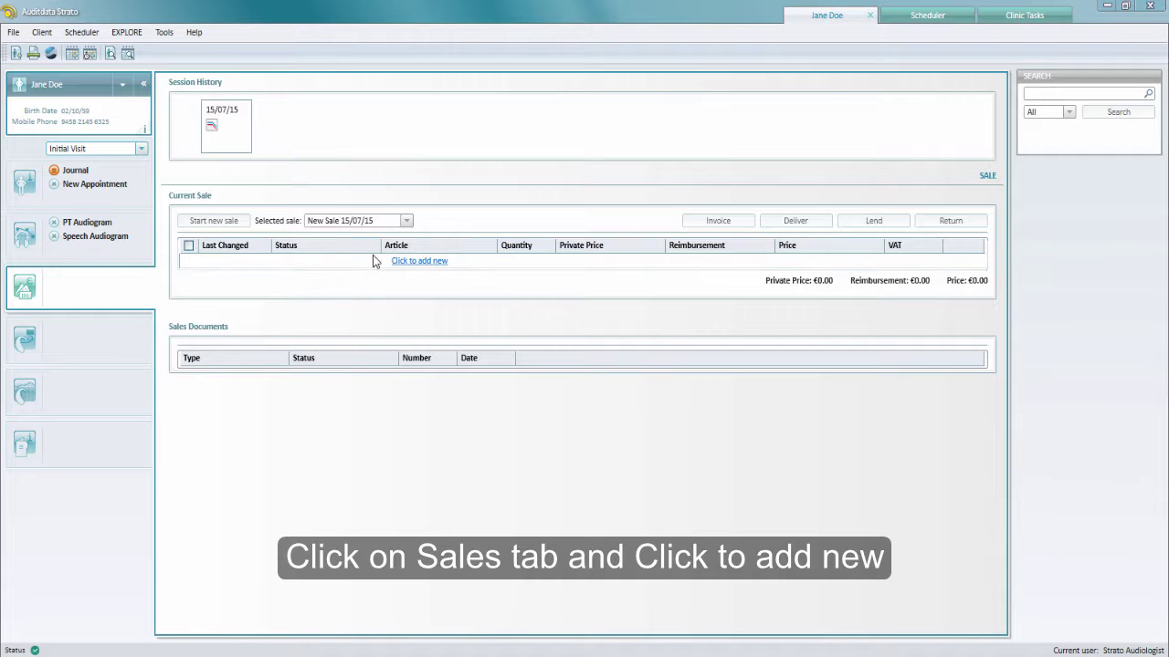
left_click(402, 265)
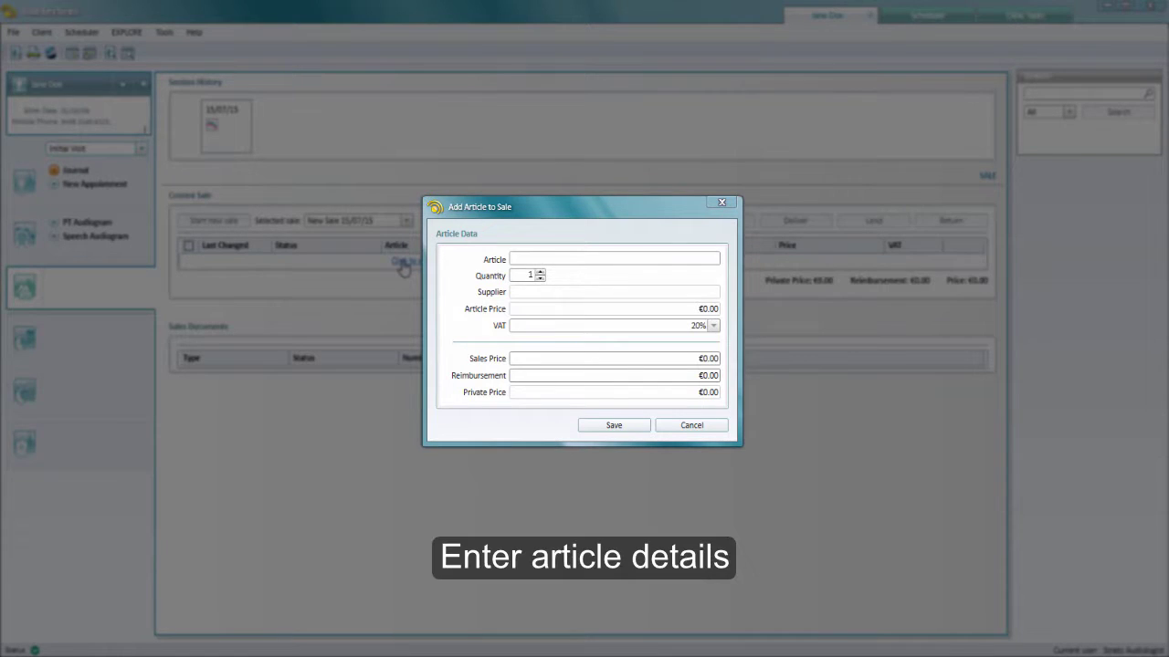
type("HI Type 7 (12345")
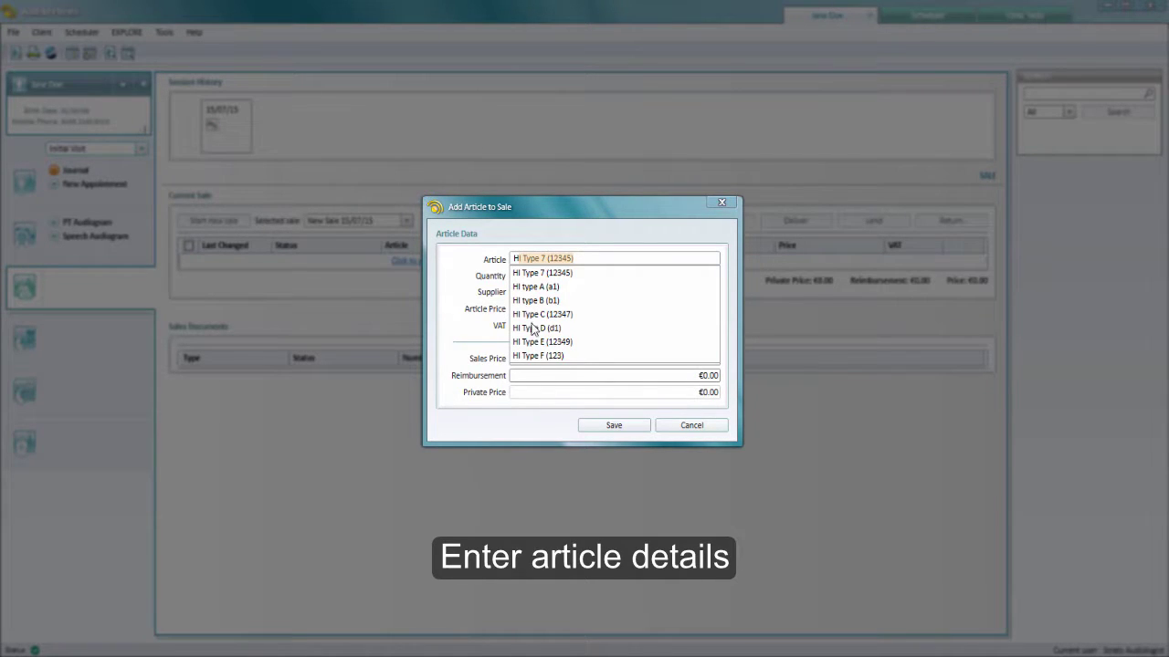
left_click(536, 357)
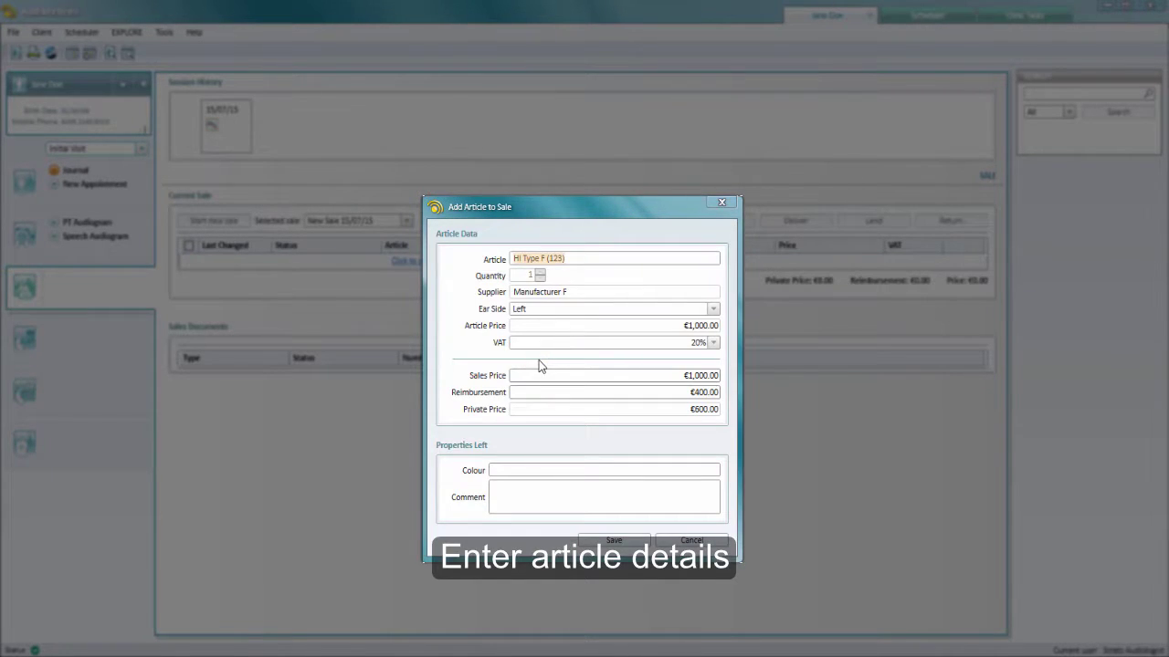
left_click(712, 311)
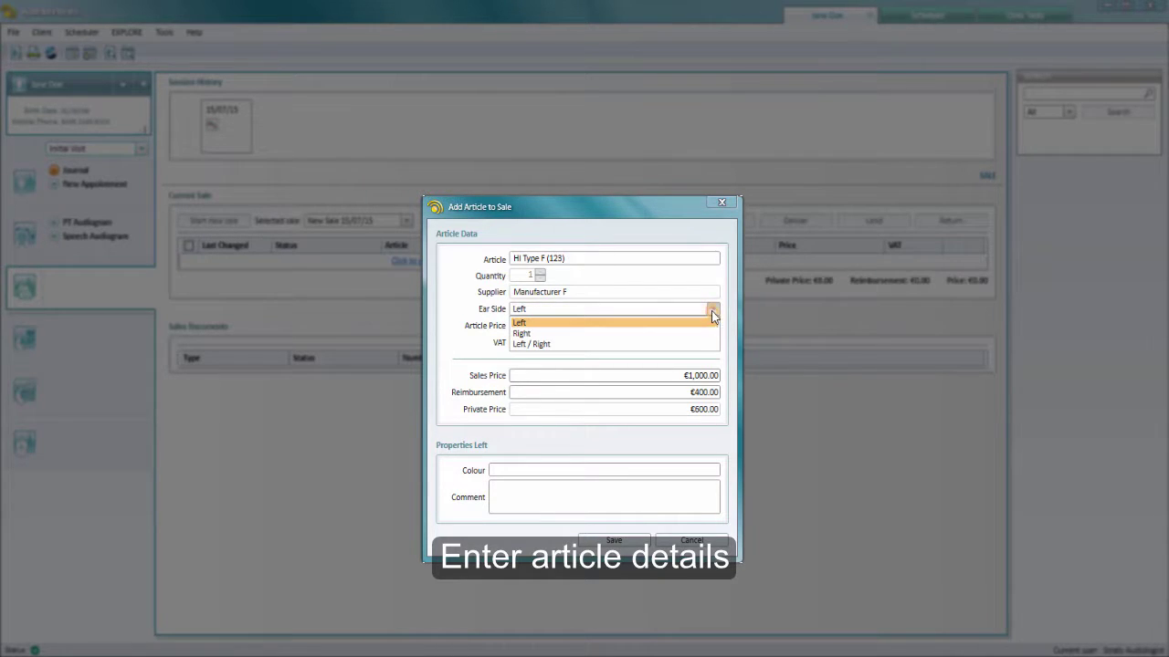
left_click(544, 345)
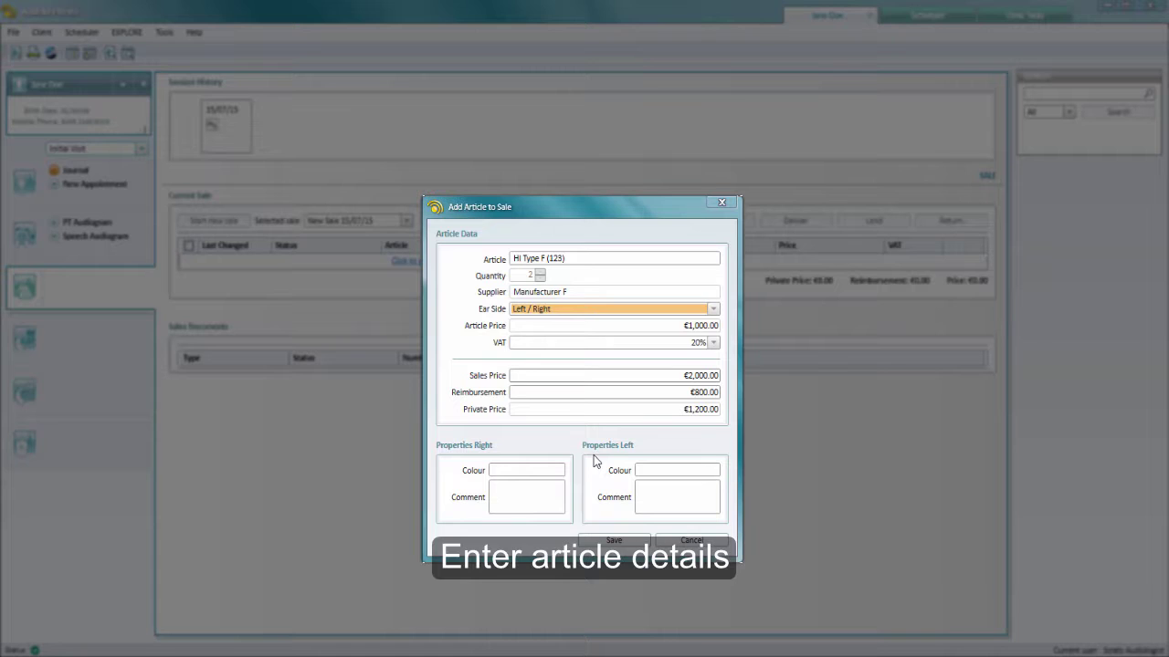
Set both hearing aids' colour to Grey and save them to the sale.
left_click(539, 471)
type("Green")
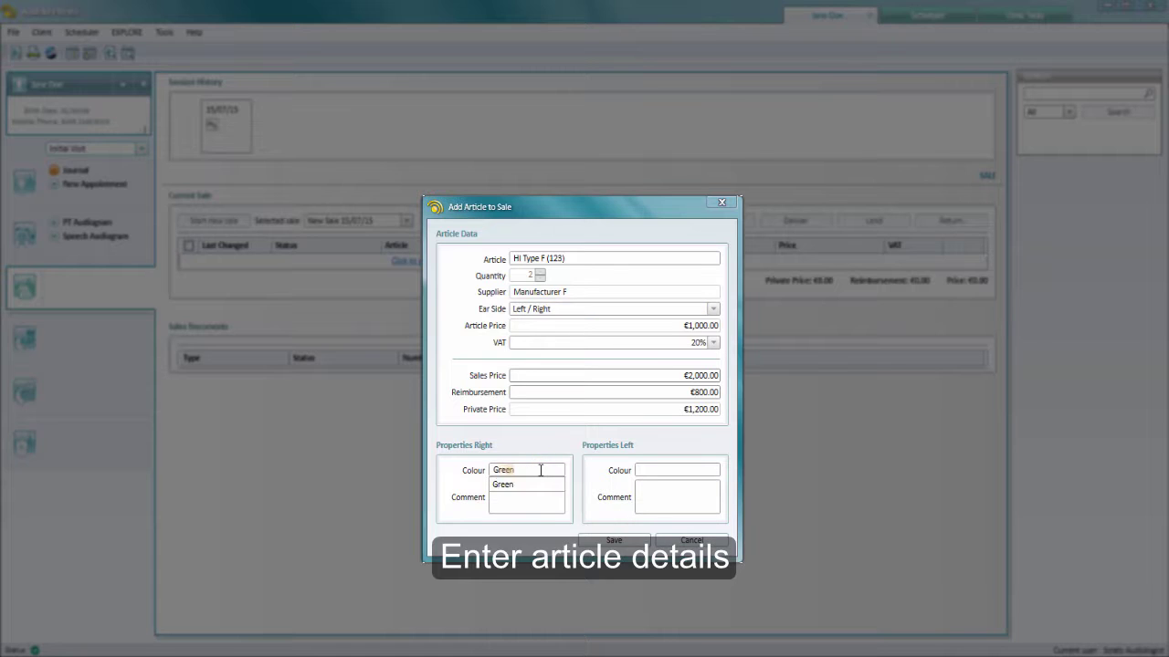
key("BackSpace")
key("BackSpace")
type("y")
left_click(664, 470)
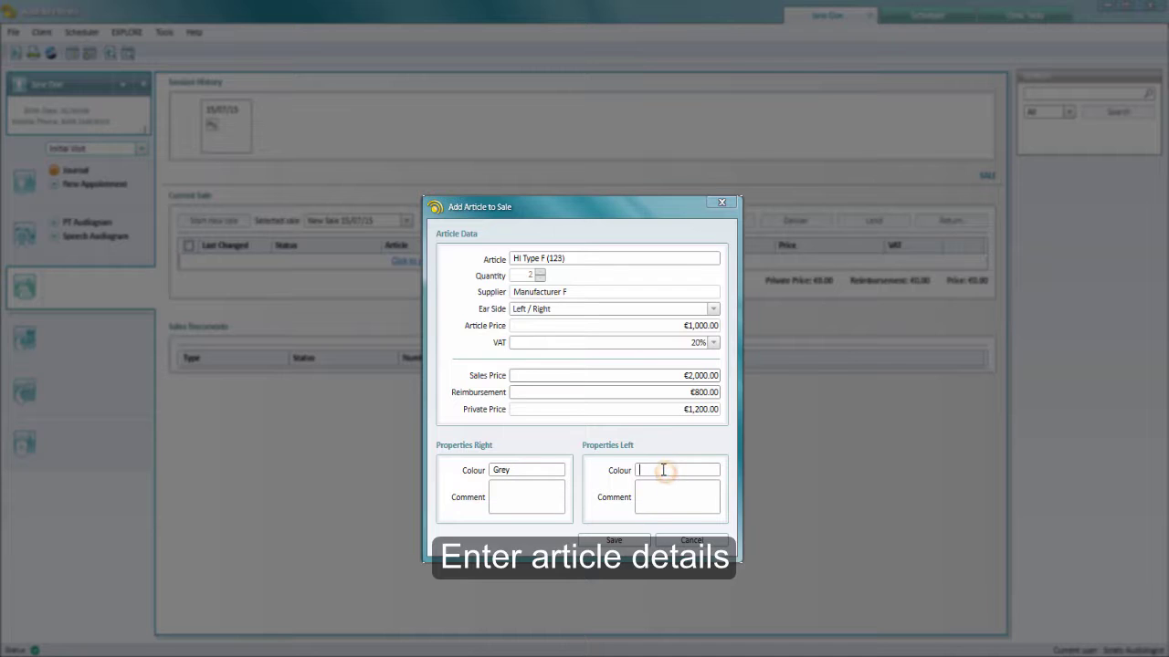
type("Grey")
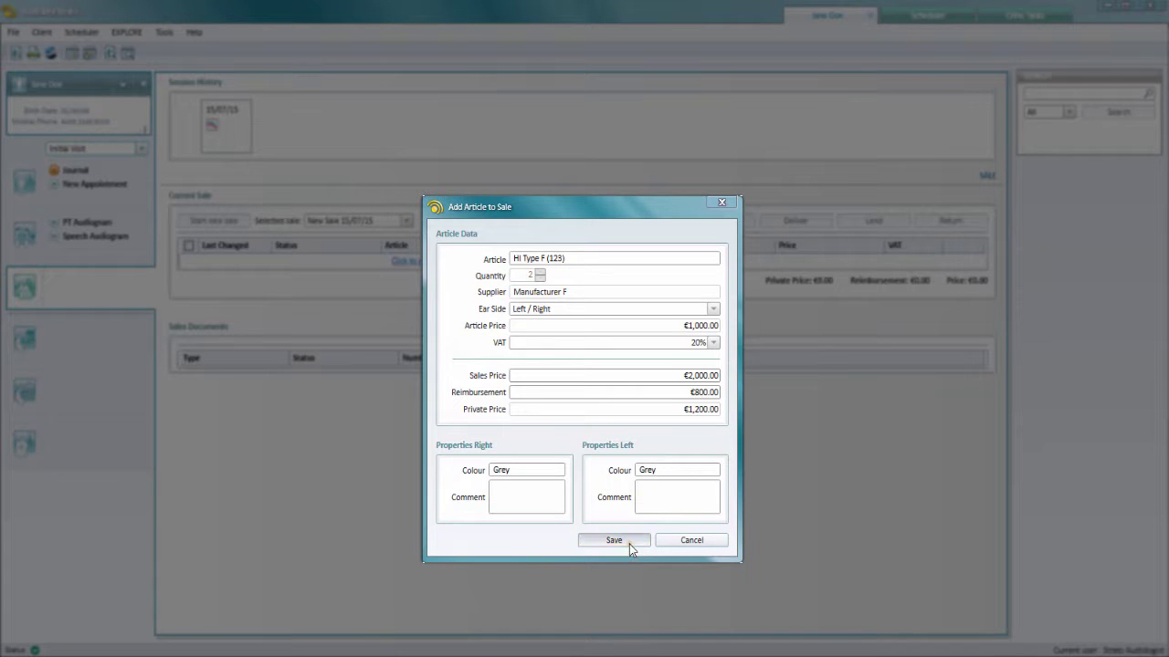
left_click(629, 544)
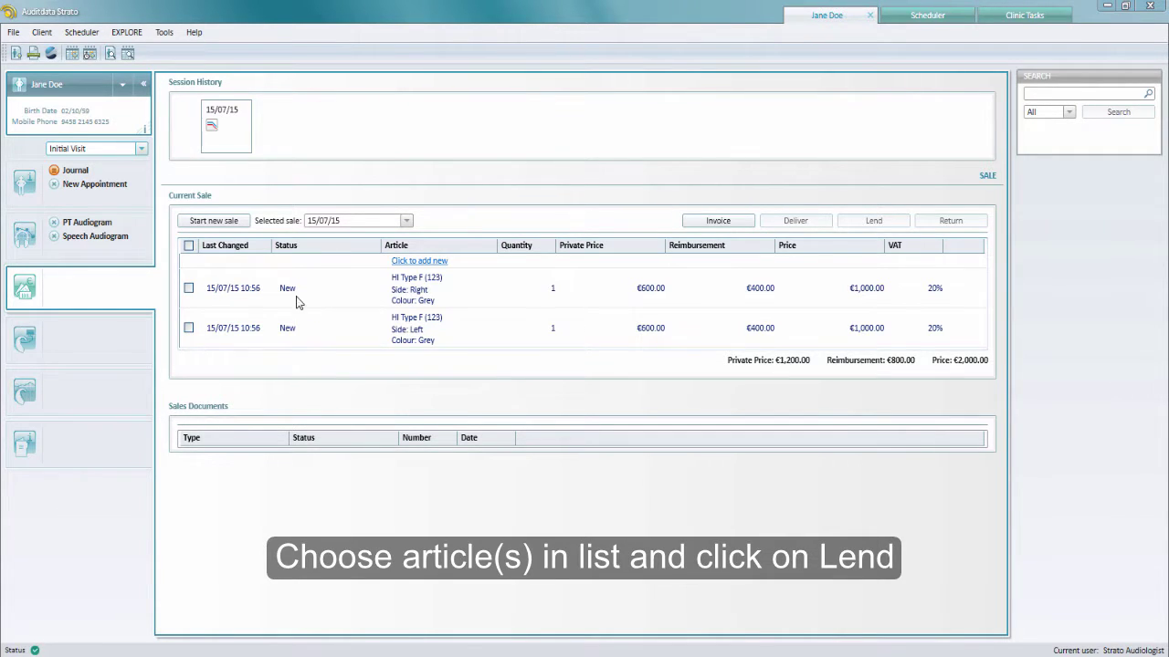
Lend both HI Type F aids with serial numbers 11111 (right) and 22222 (left).
left_click(189, 288)
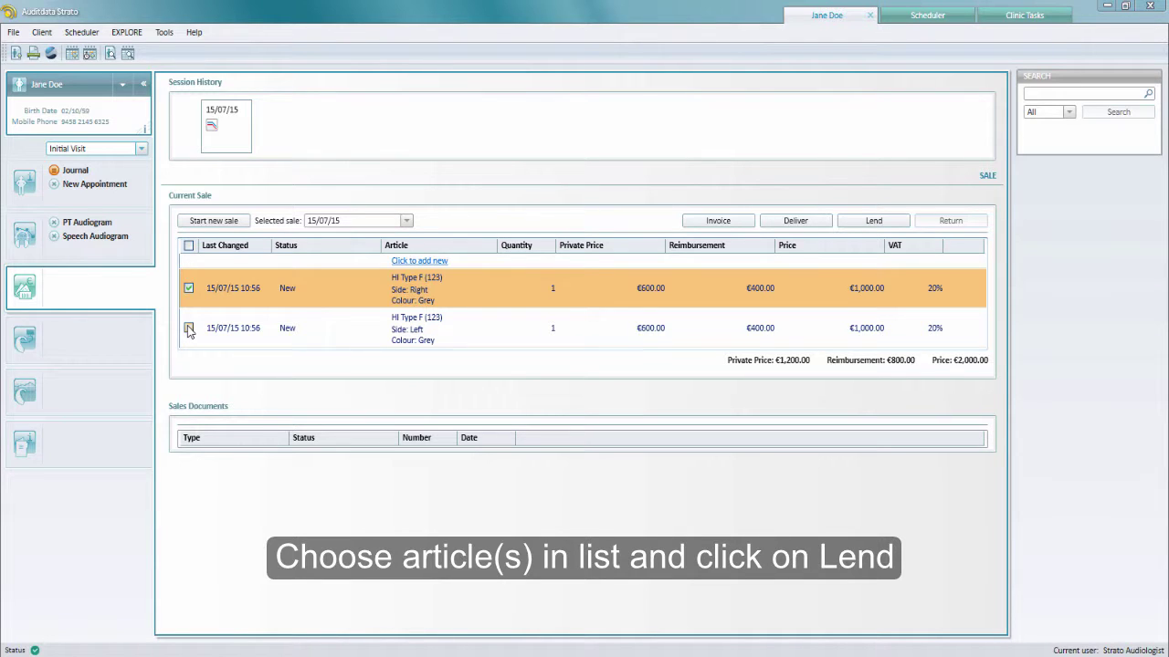
left_click(189, 329)
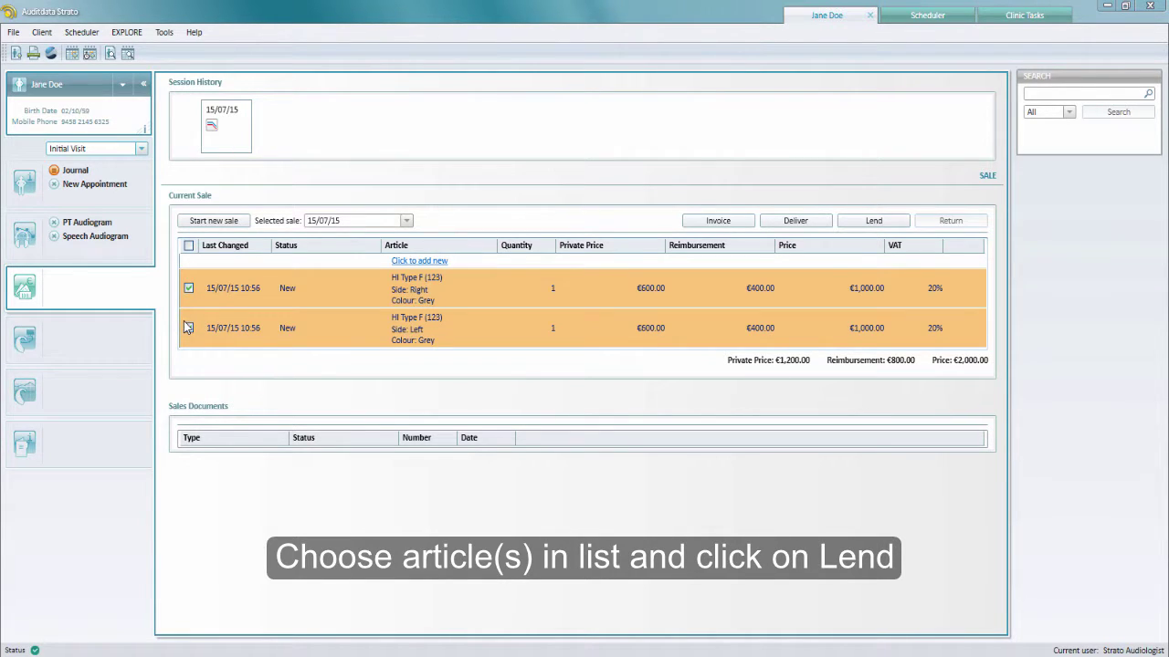
left_click(892, 226)
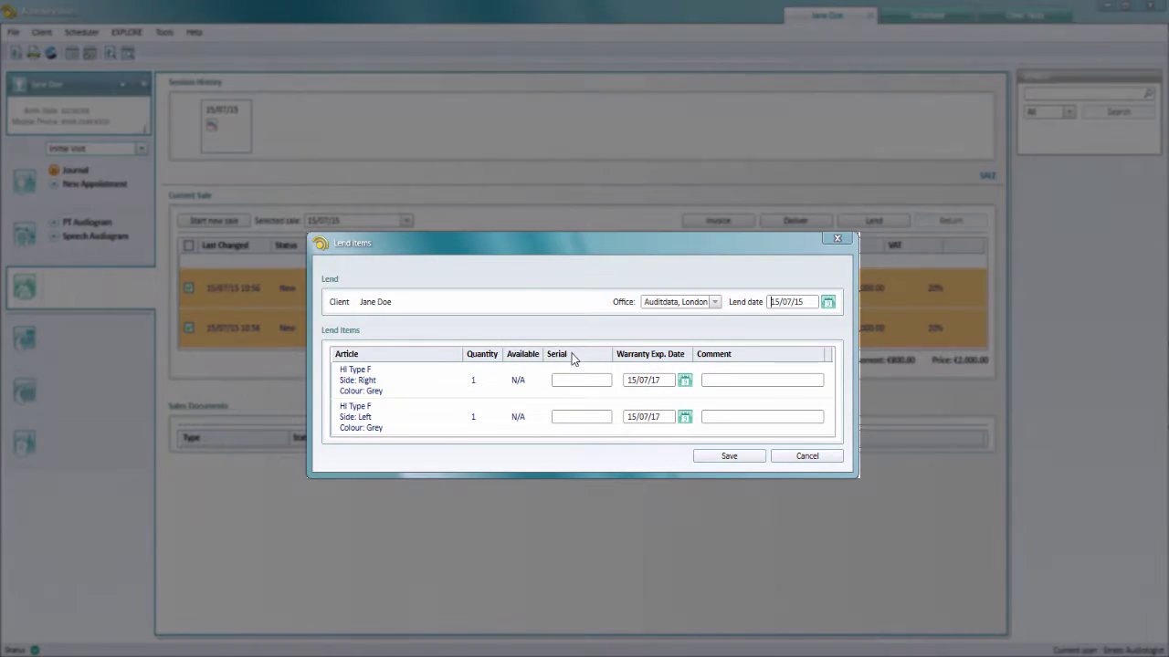
left_click(578, 379)
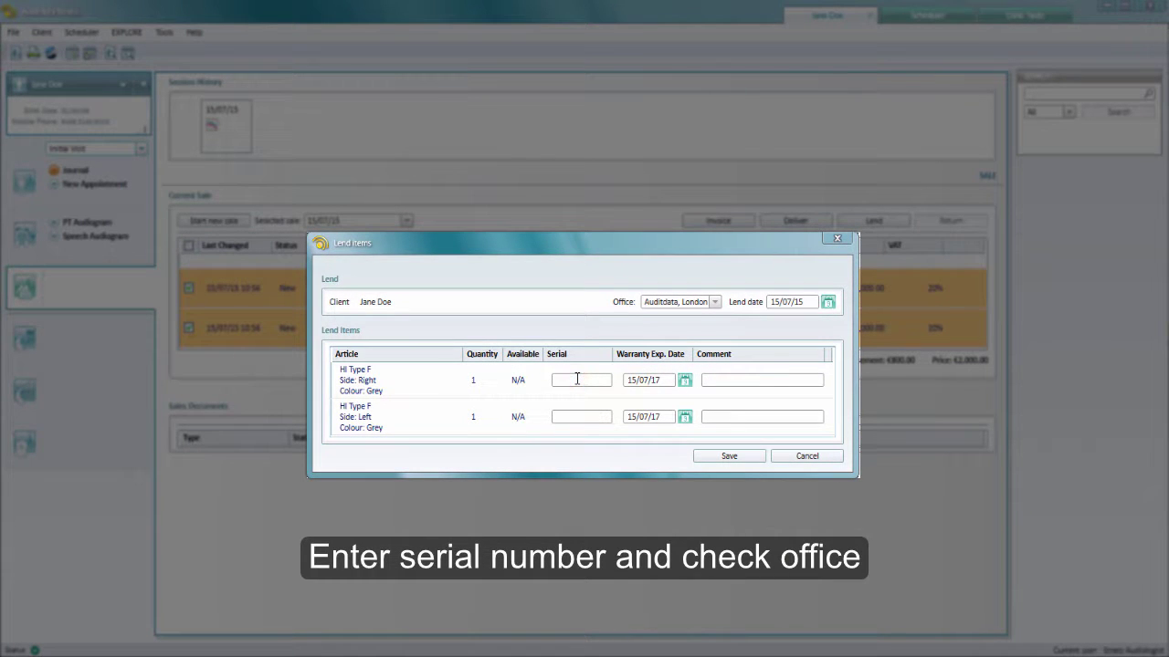
type("11111")
left_click(576, 395)
left_click(578, 418)
type("22222")
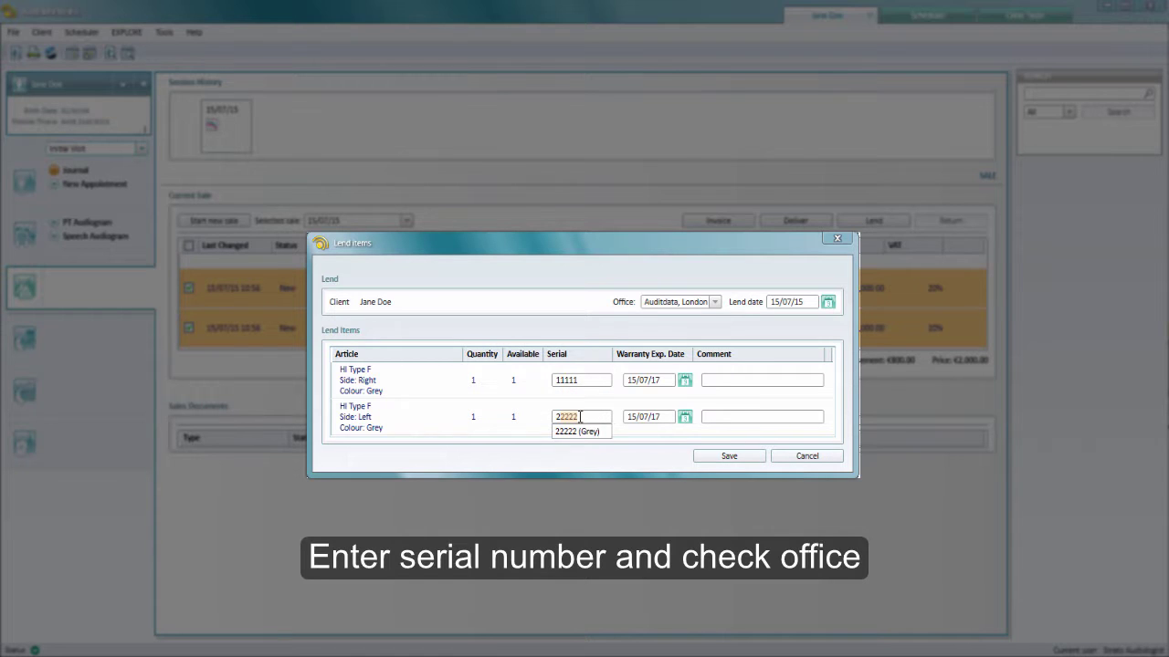
left_click(576, 431)
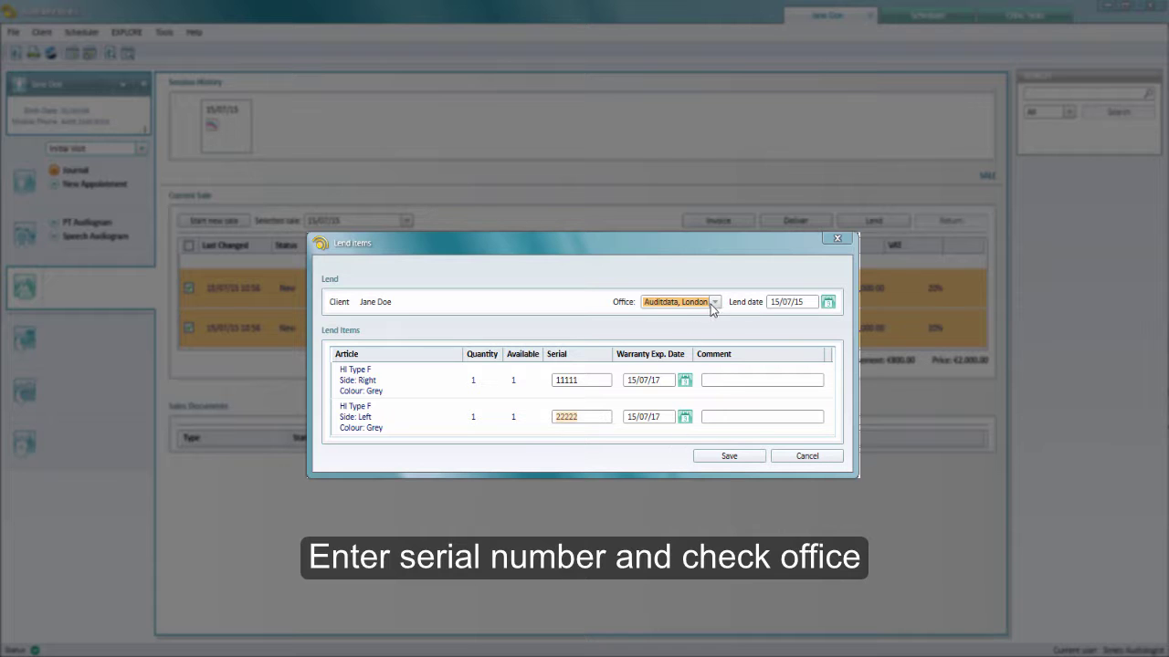
left_click(727, 457)
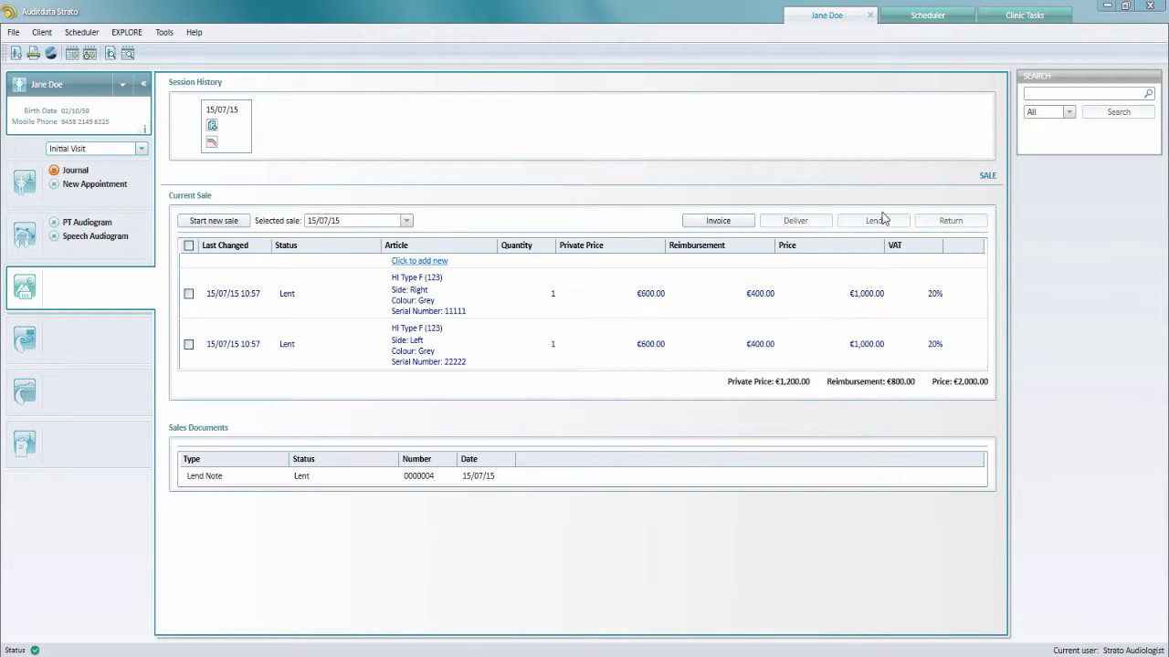
Open the stock items list from the clinic tasks overview.
left_click(1026, 15)
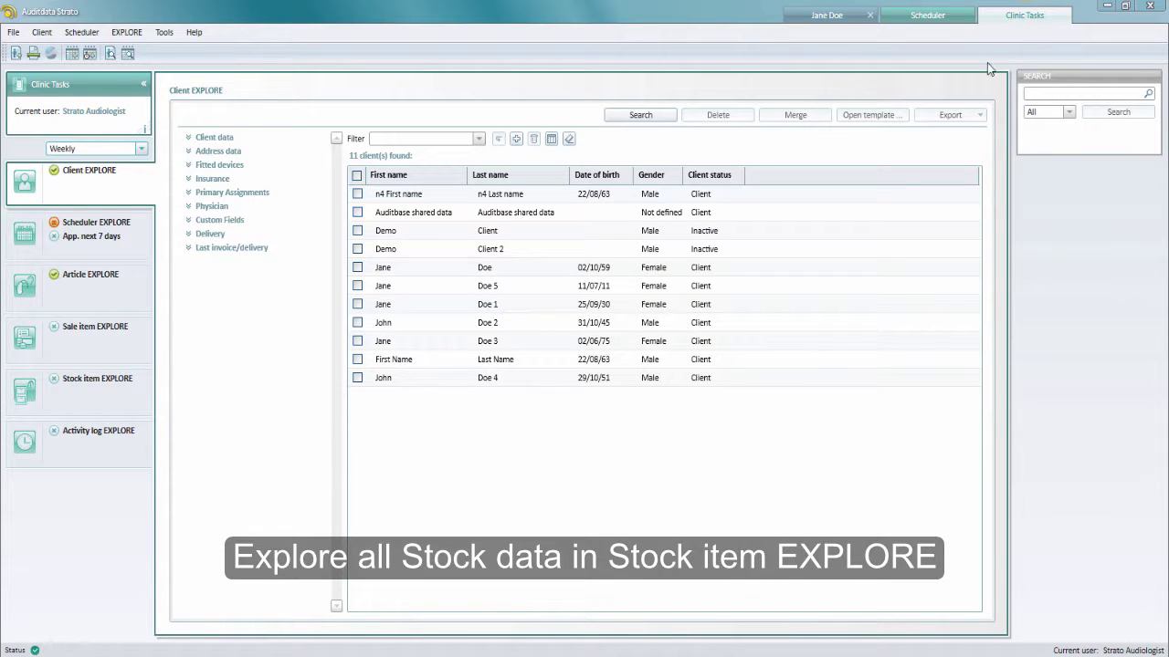
left_click(117, 385)
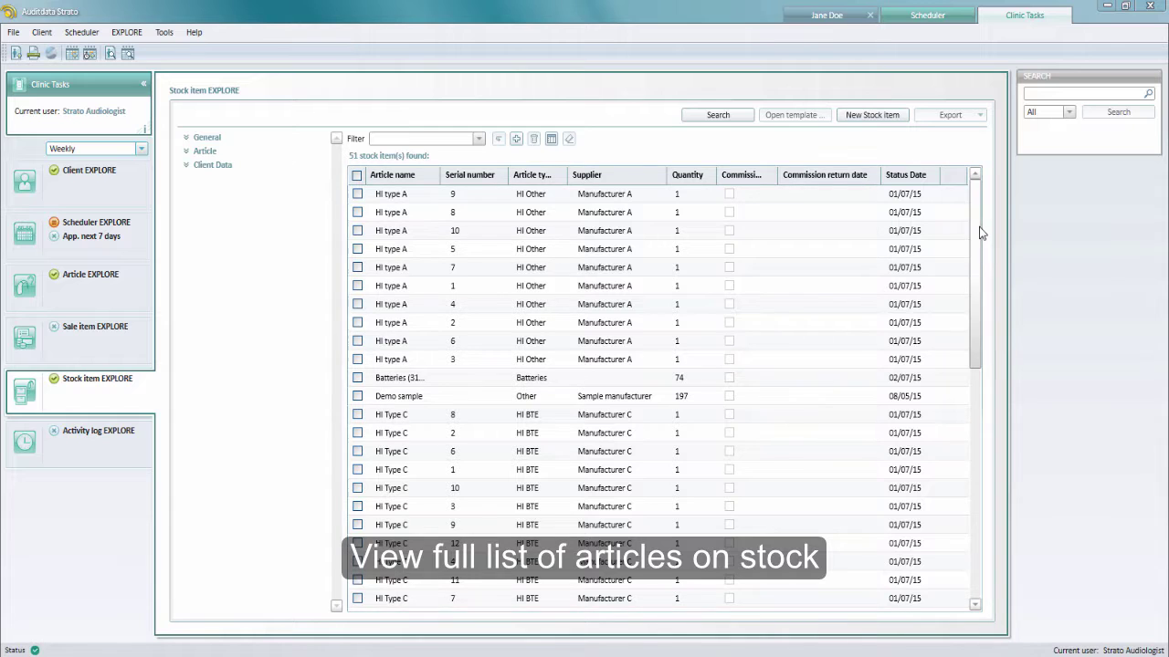
left_click_drag(979, 228, 984, 573)
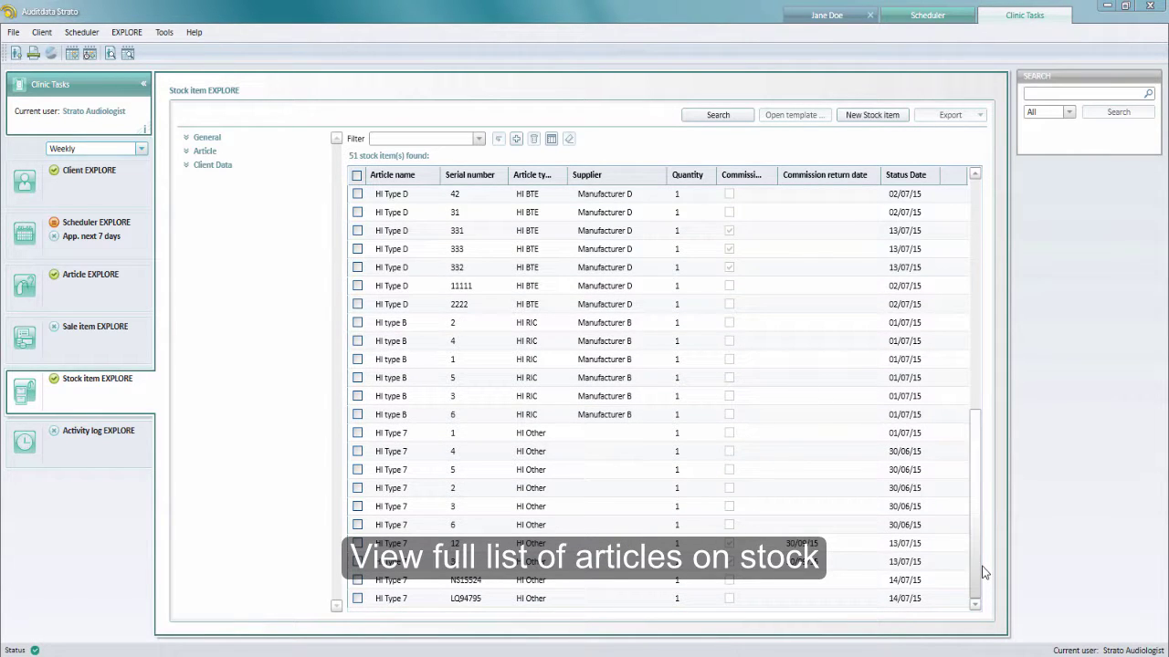
Search stock items with status Lent, then return to the client's sale.
left_click(207, 138)
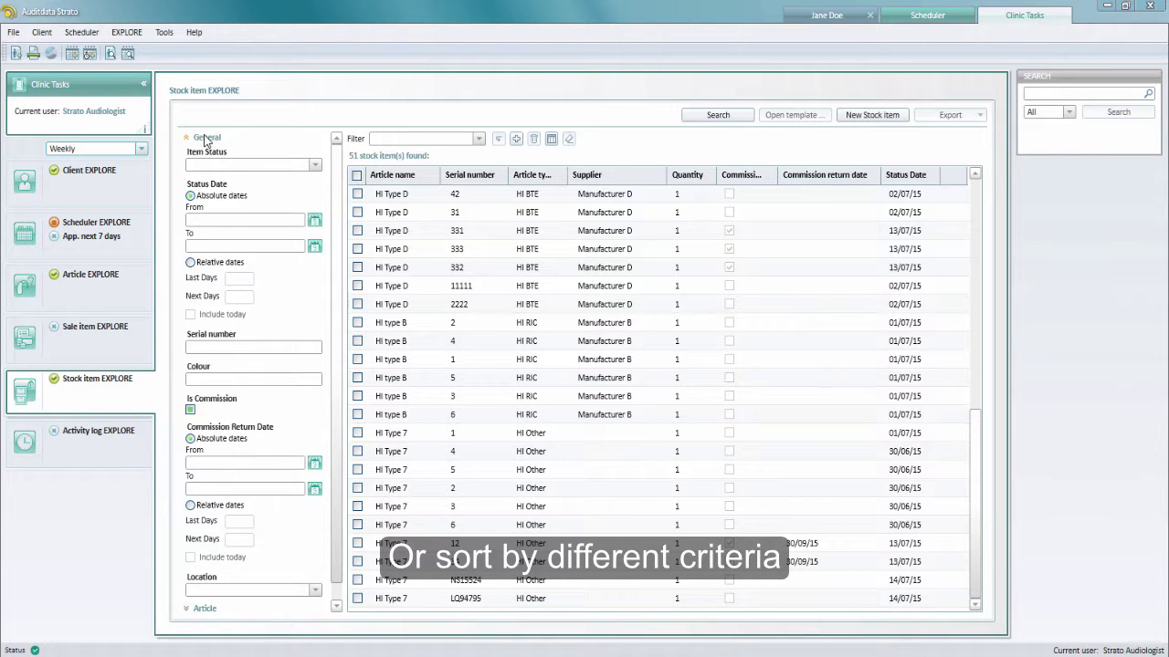
left_click(315, 166)
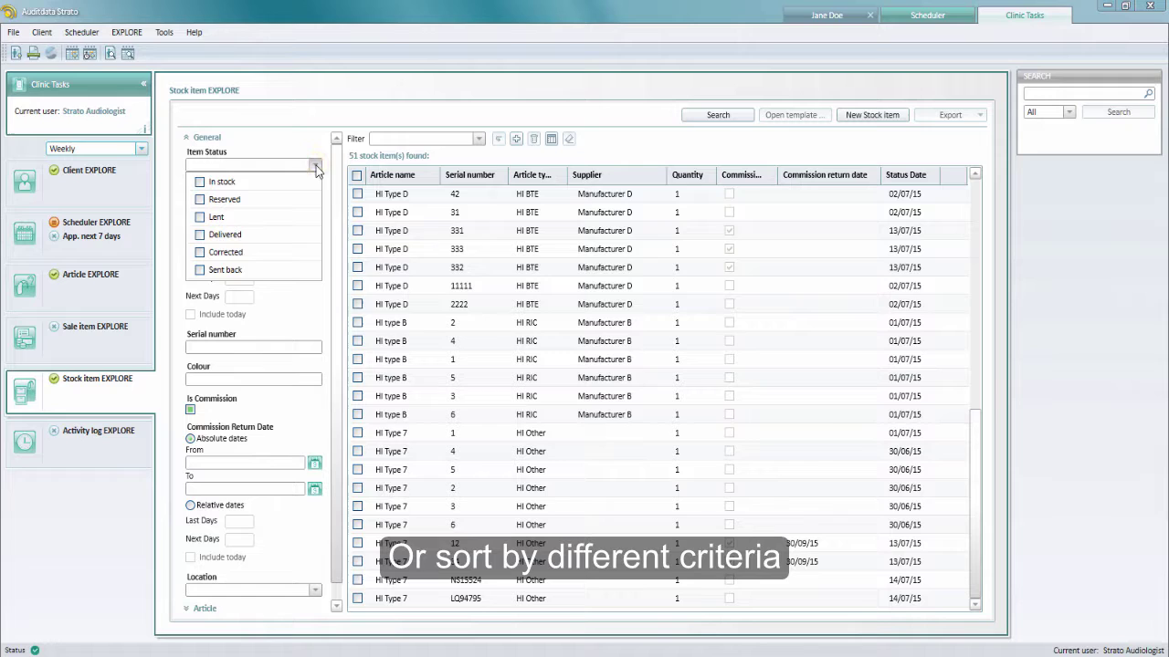
left_click(242, 220)
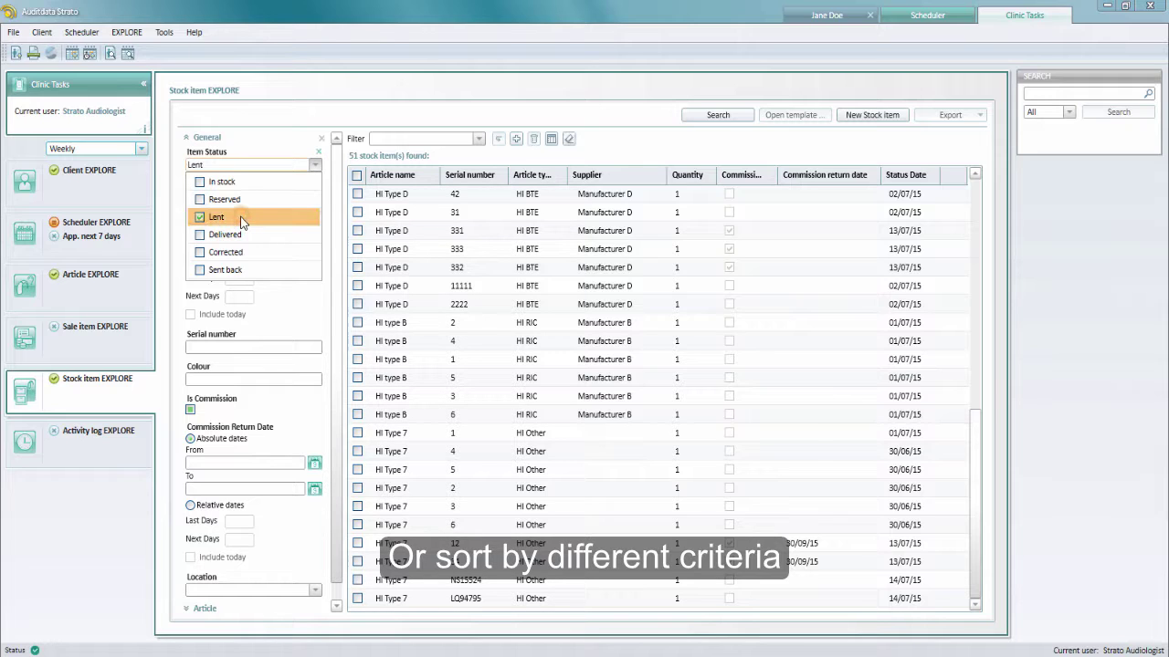
left_click(705, 119)
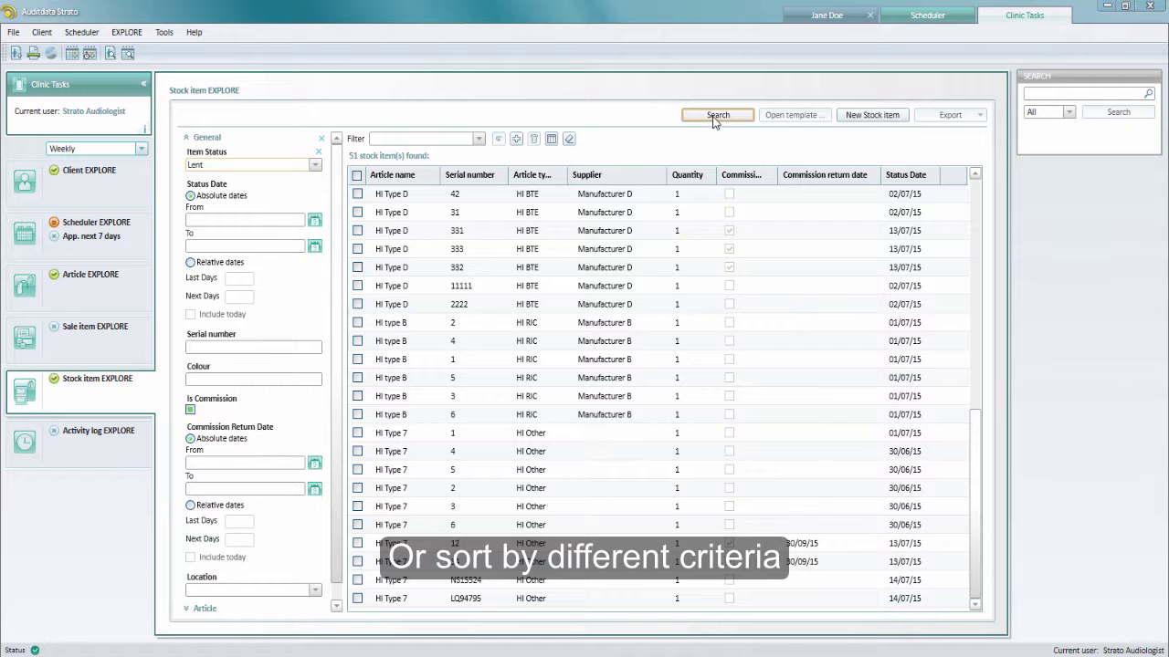
left_click(717, 116)
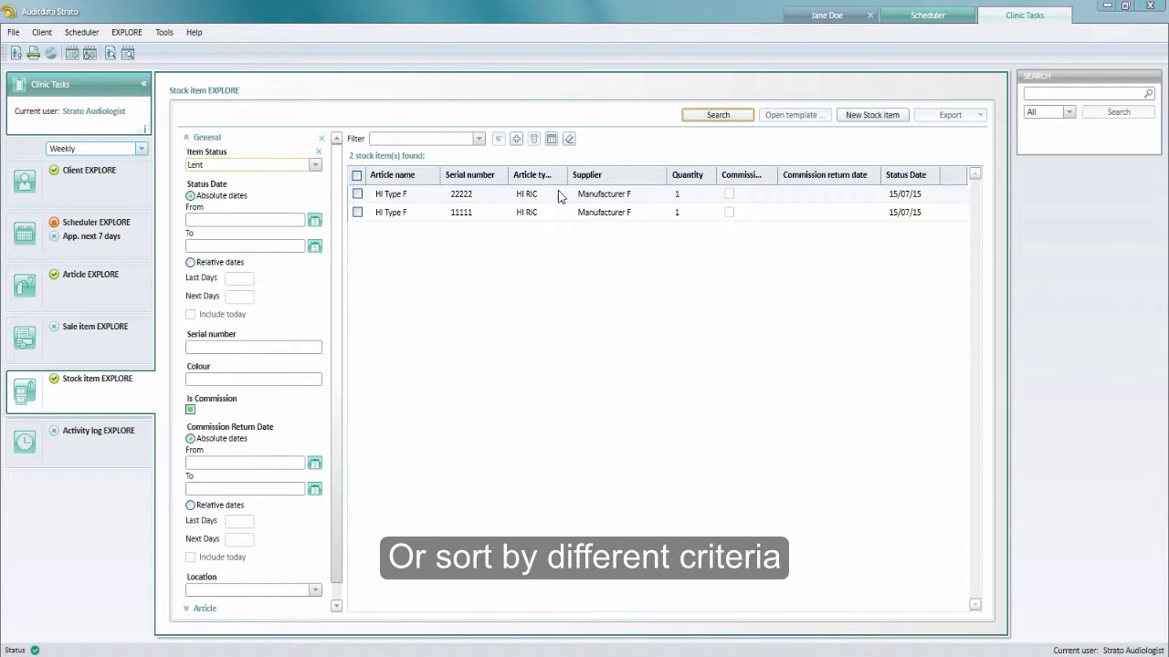
left_click(593, 195)
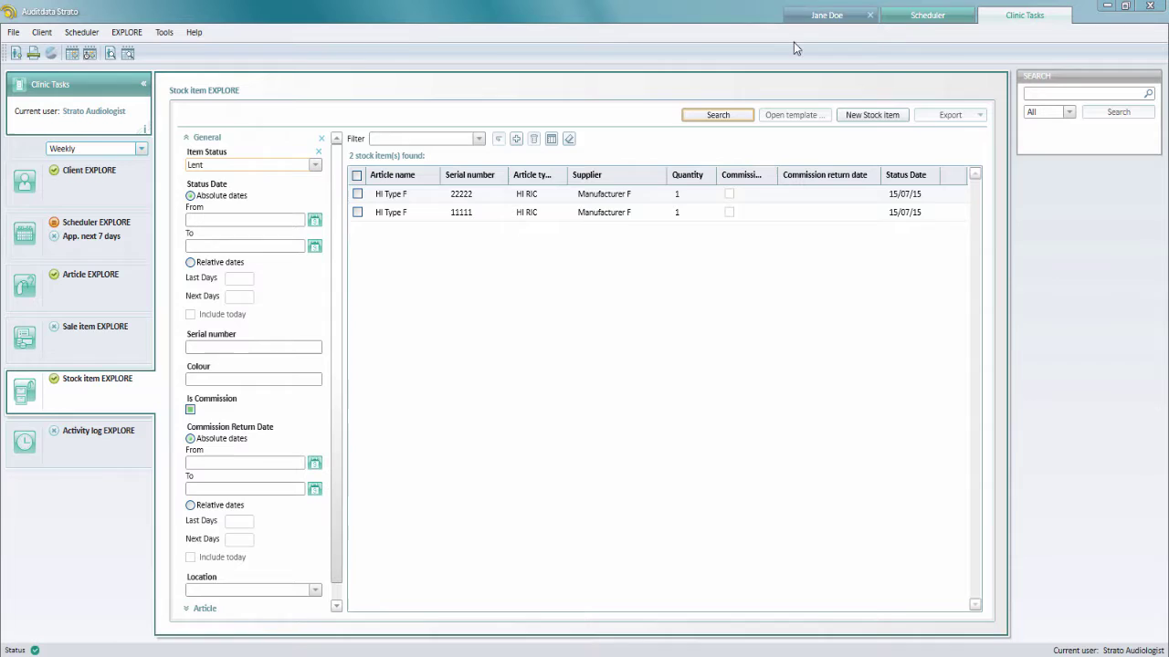
left_click(812, 18)
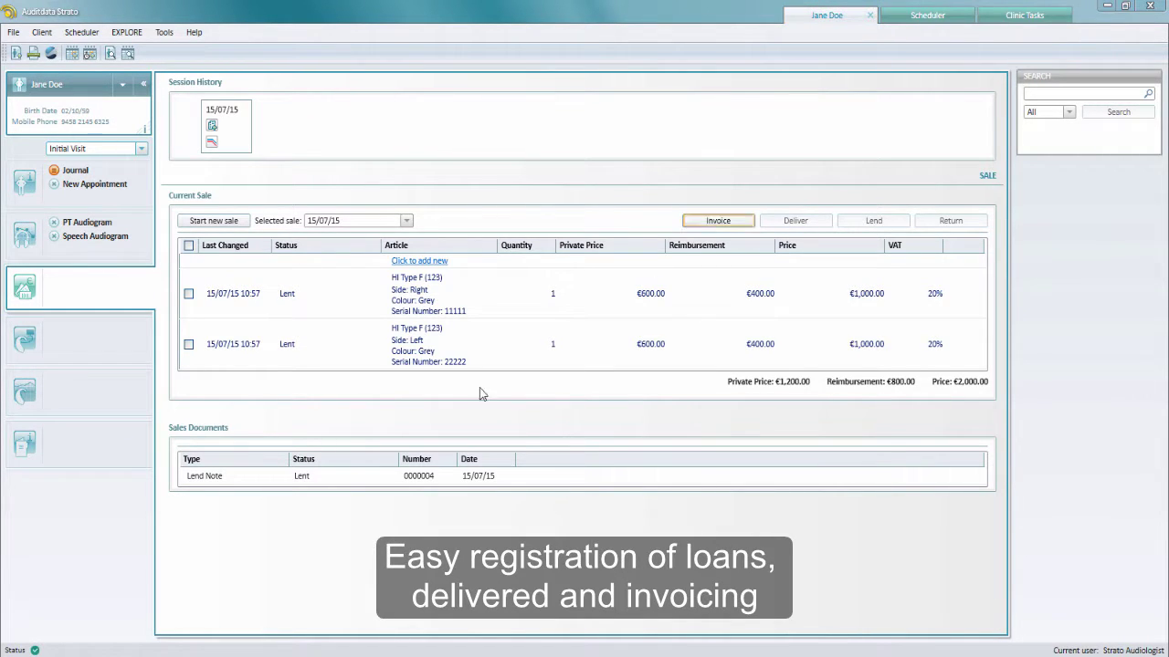
Deliver both lent HI Type F aids, confirming Yes in the warning.
left_click(189, 295)
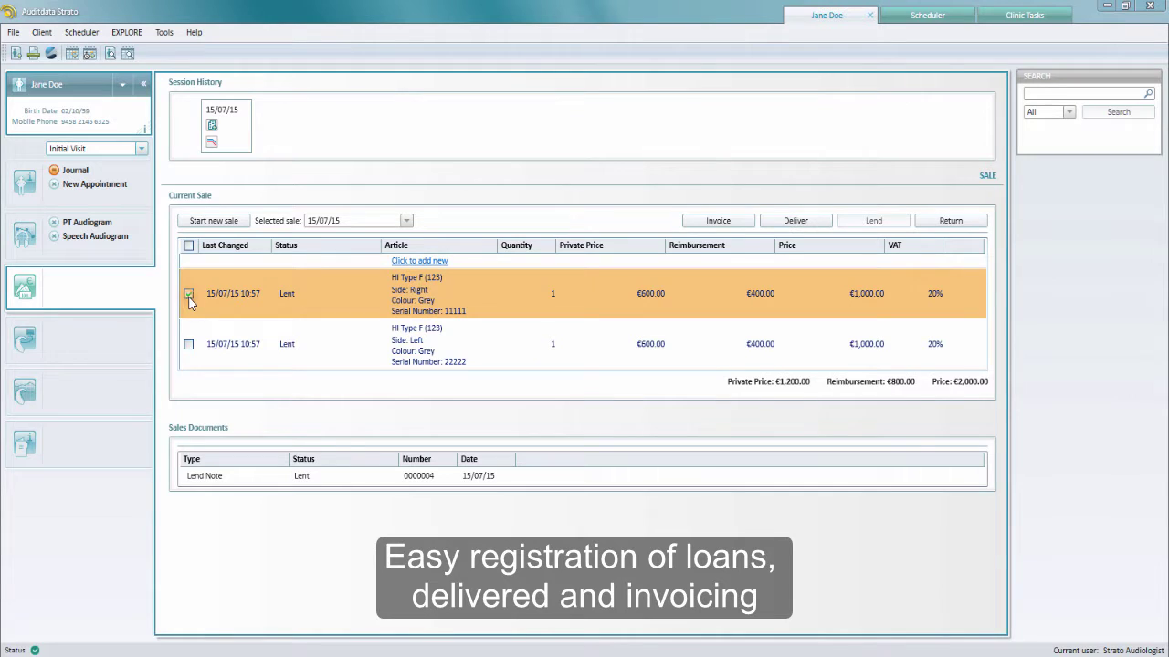
left_click(190, 344)
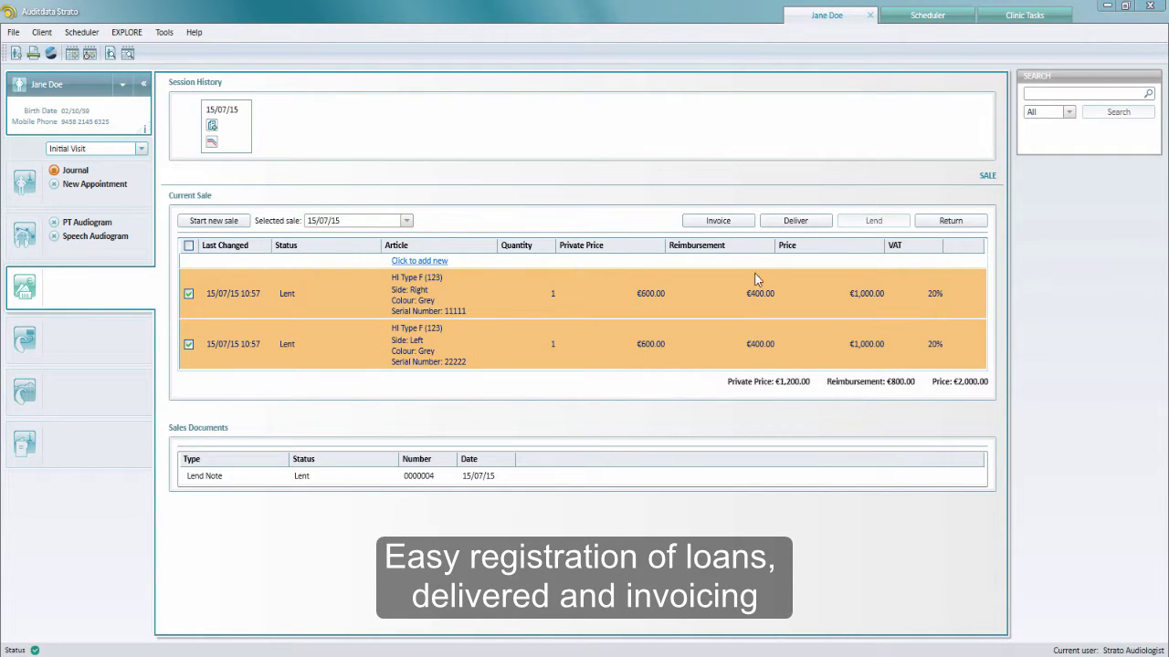
left_click(792, 222)
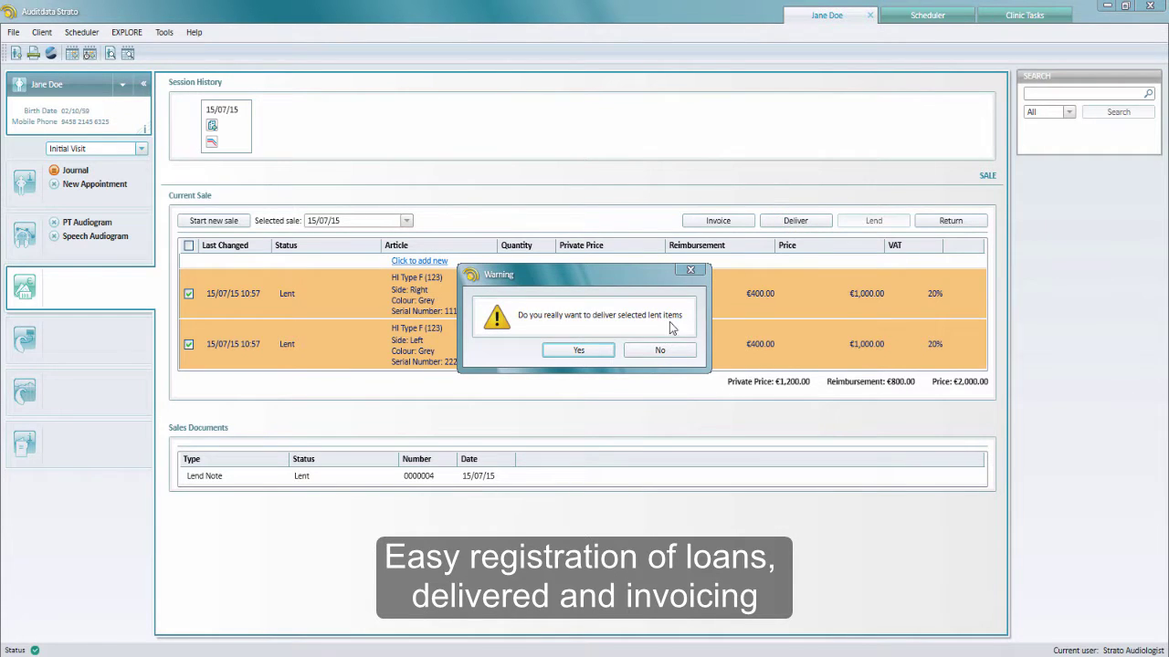
left_click(581, 351)
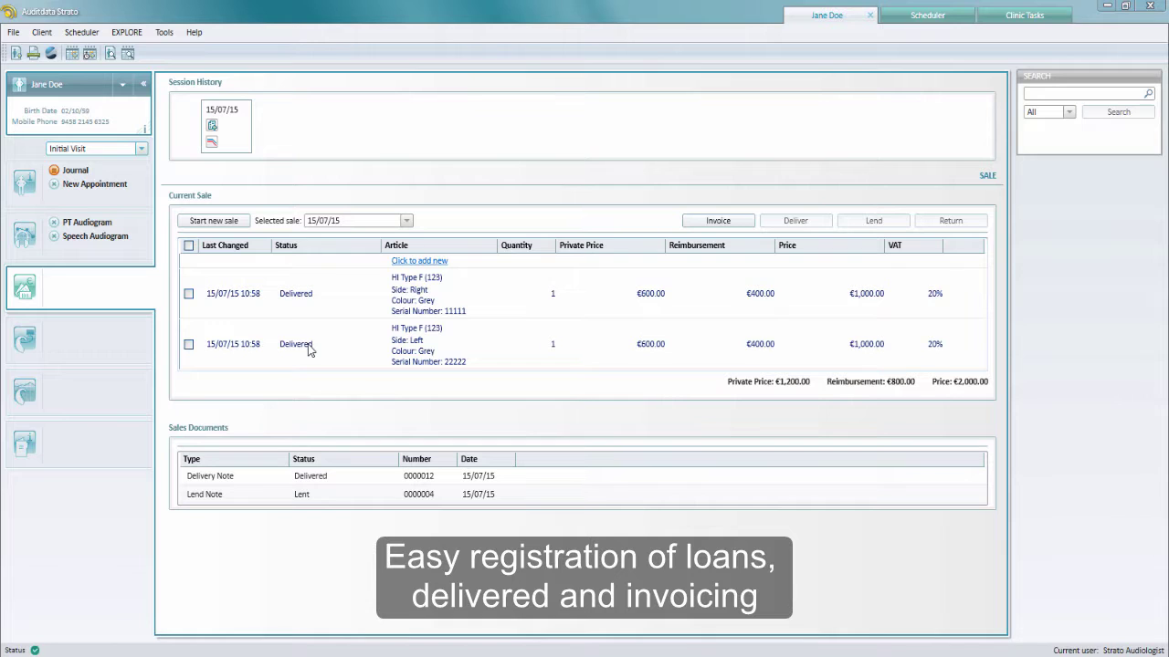
Invoice both delivered aids as a Client Invoice and open invoice 0000021.
left_click(188, 294)
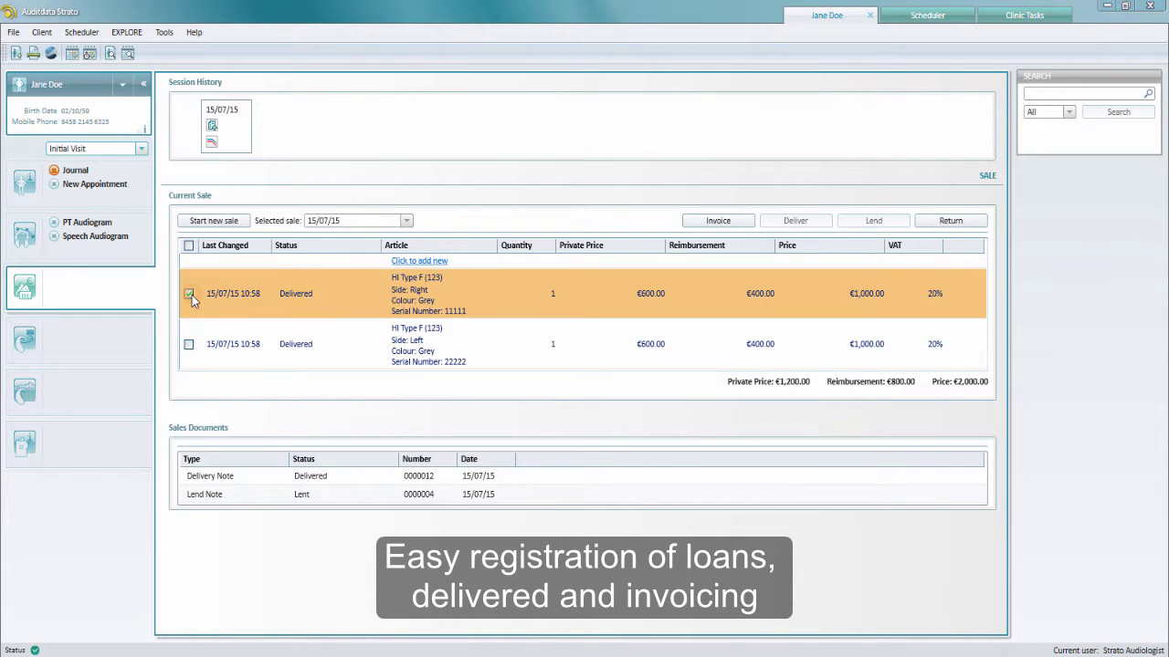
left_click(188, 344)
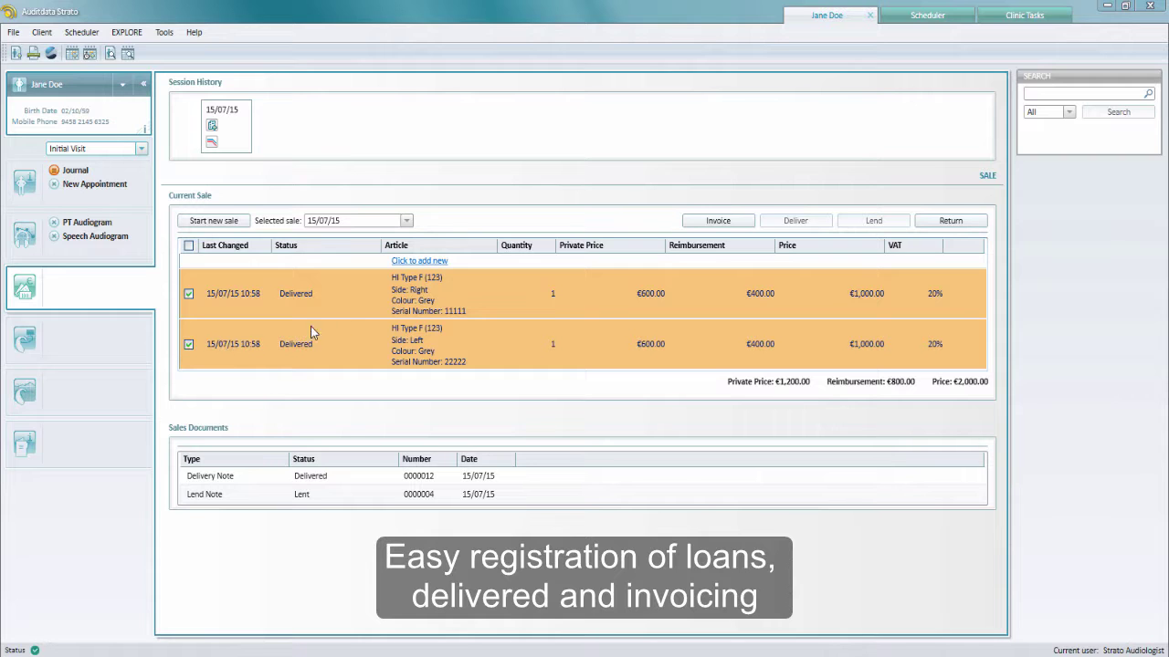
left_click(717, 221)
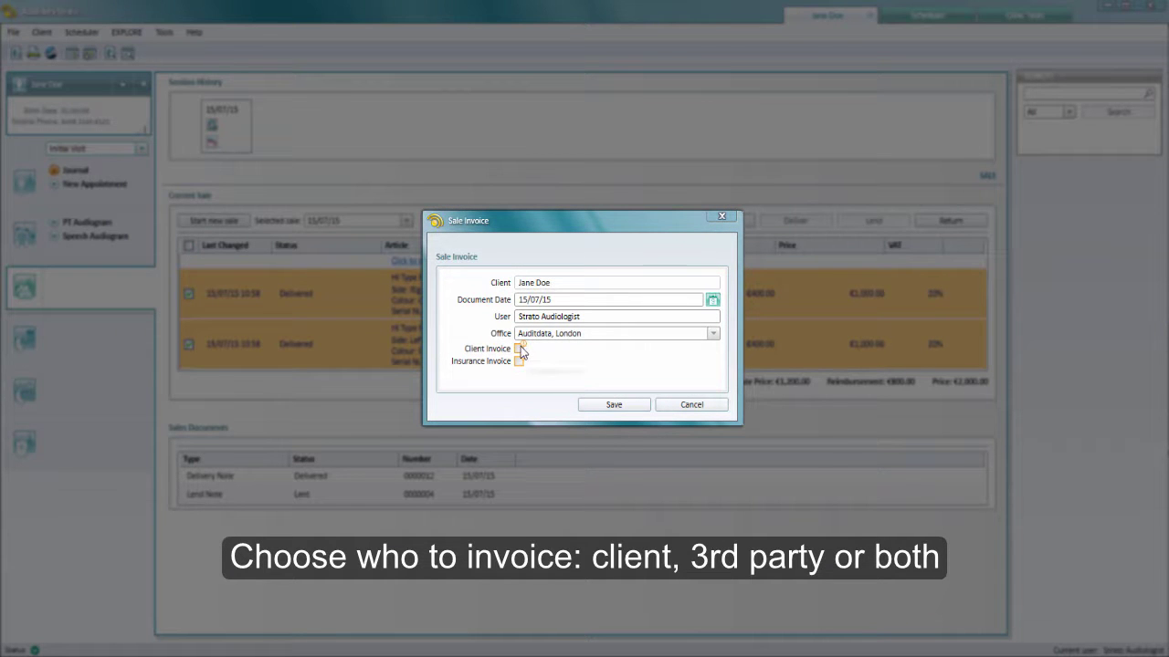
left_click(519, 349)
left_click(596, 406)
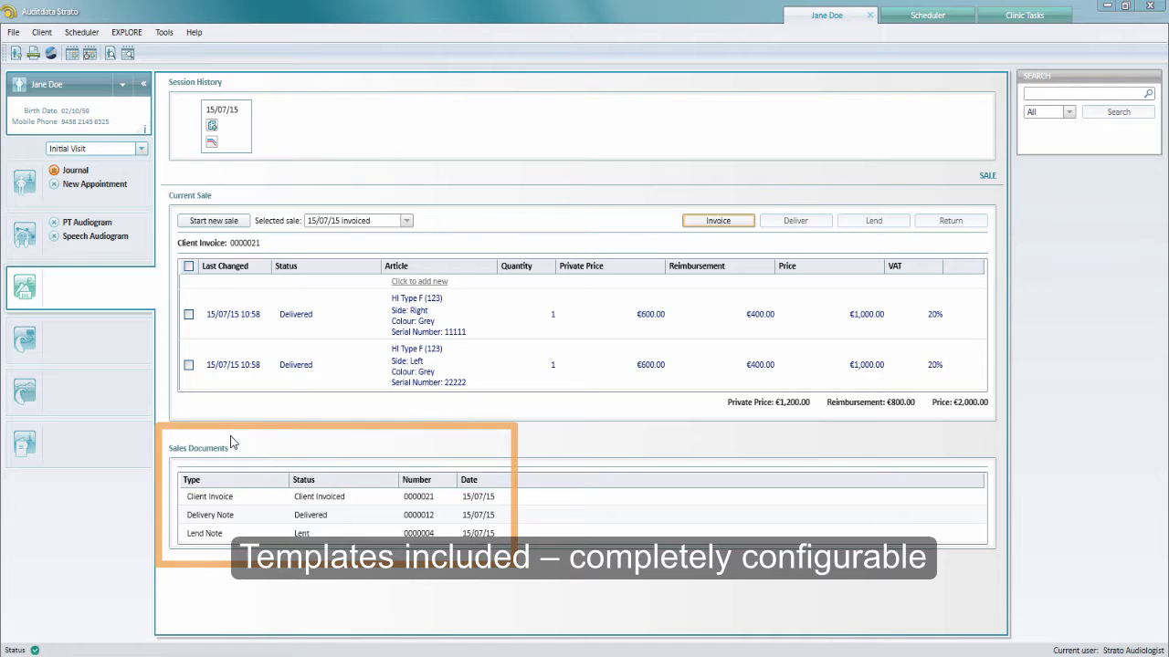
left_click(204, 500)
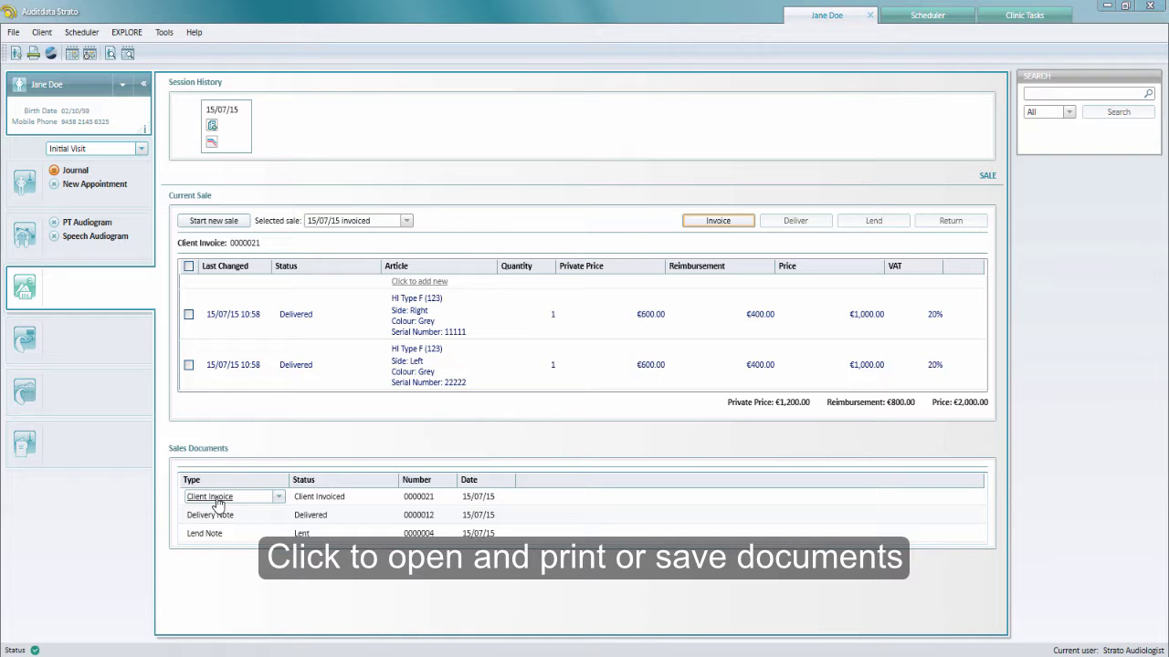
left_click(218, 500)
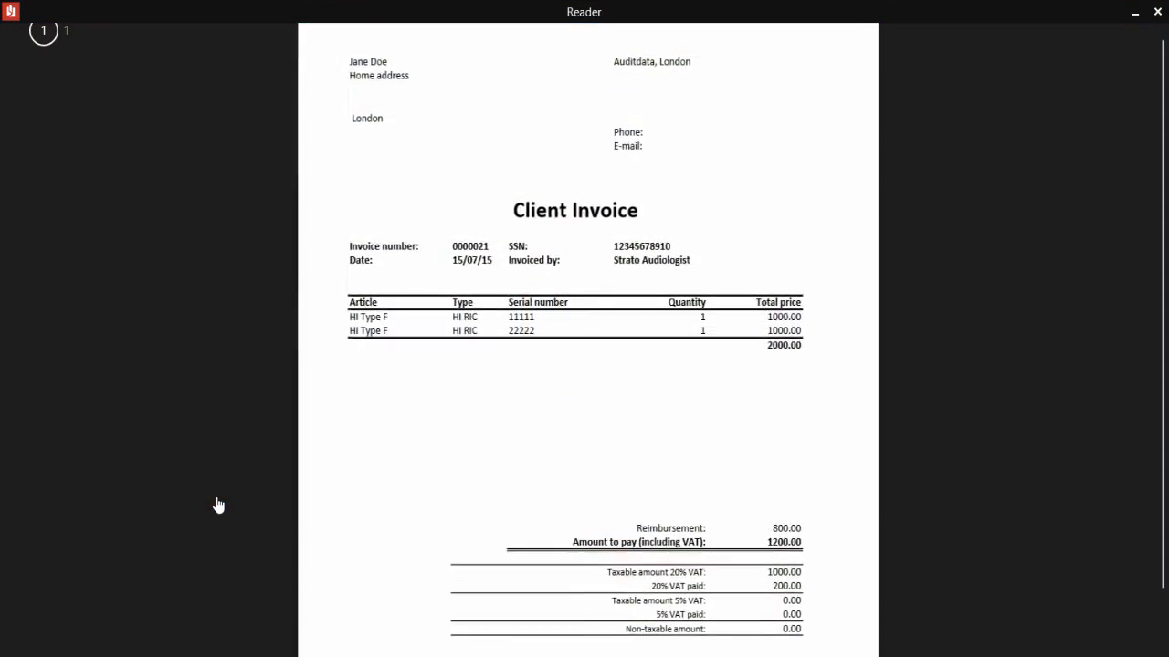